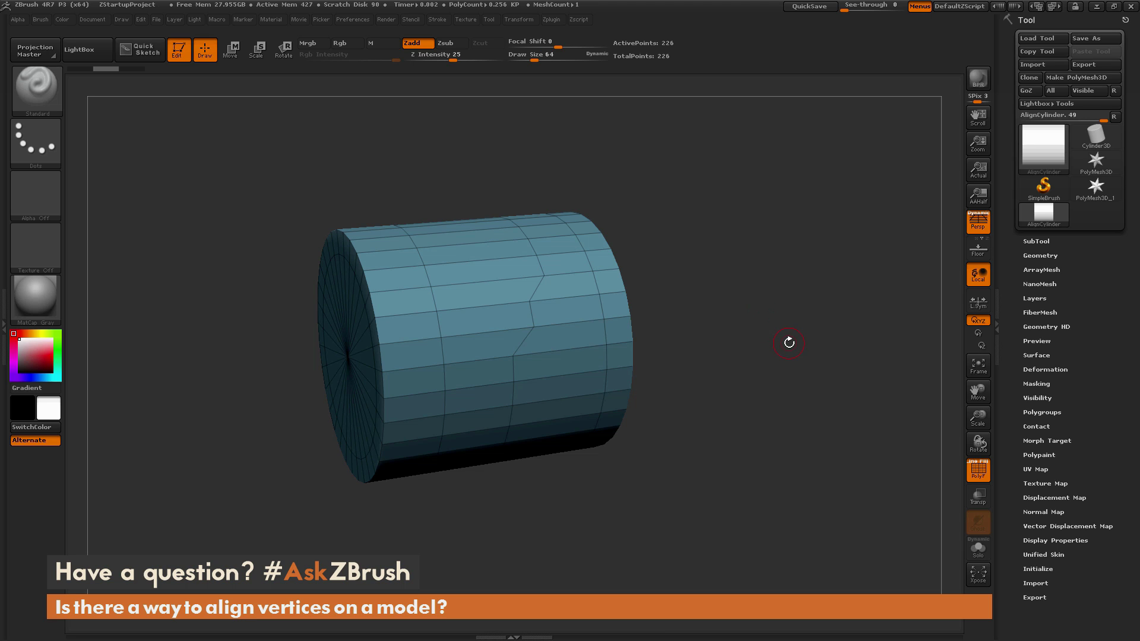
- Turn perspective off (P) so the cylinder displays in orthographic, then view it from an angle
{"action": "left_click_drag", "start_coordinate": [804, 478], "coordinate": [775, 302]}
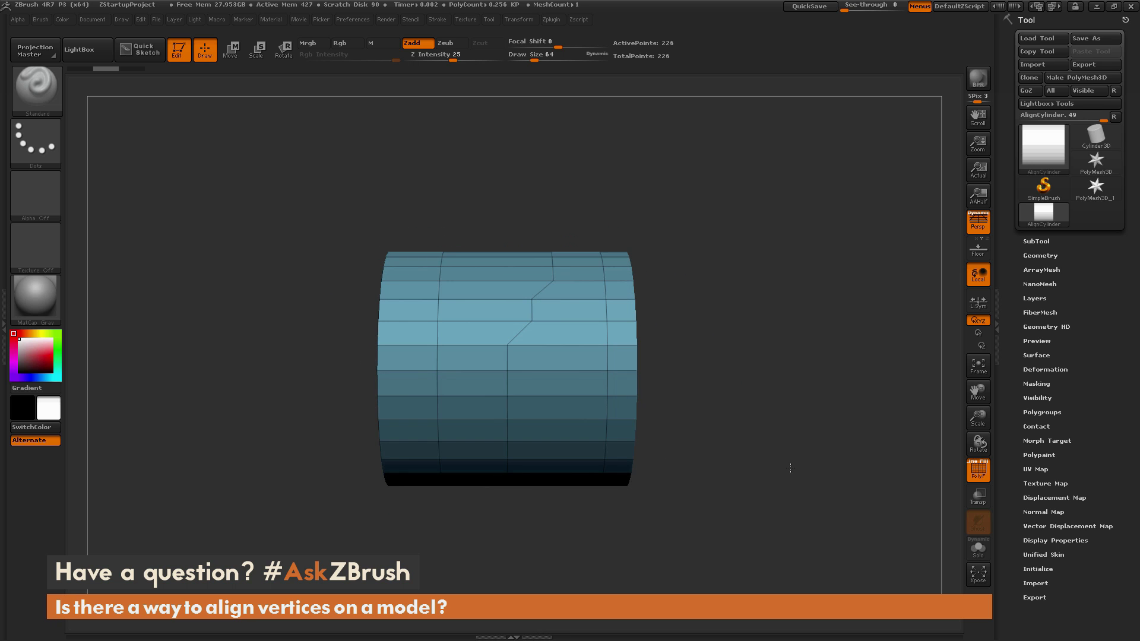
{"action": "key", "text": "p"}
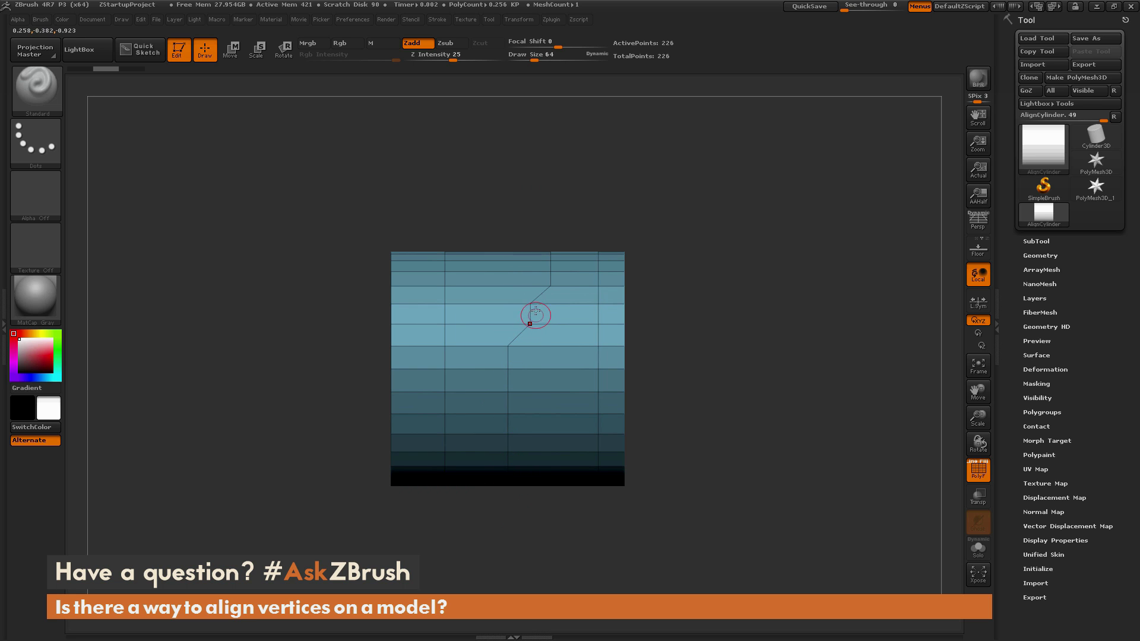
{"action": "mouse_move", "coordinate": [711, 222]}
{"action": "left_mouse_down"}
{"action": "mouse_move", "coordinate": [724, 241]}
{"action": "mouse_move", "coordinate": [693, 223]}
{"action": "left_mouse_up"}
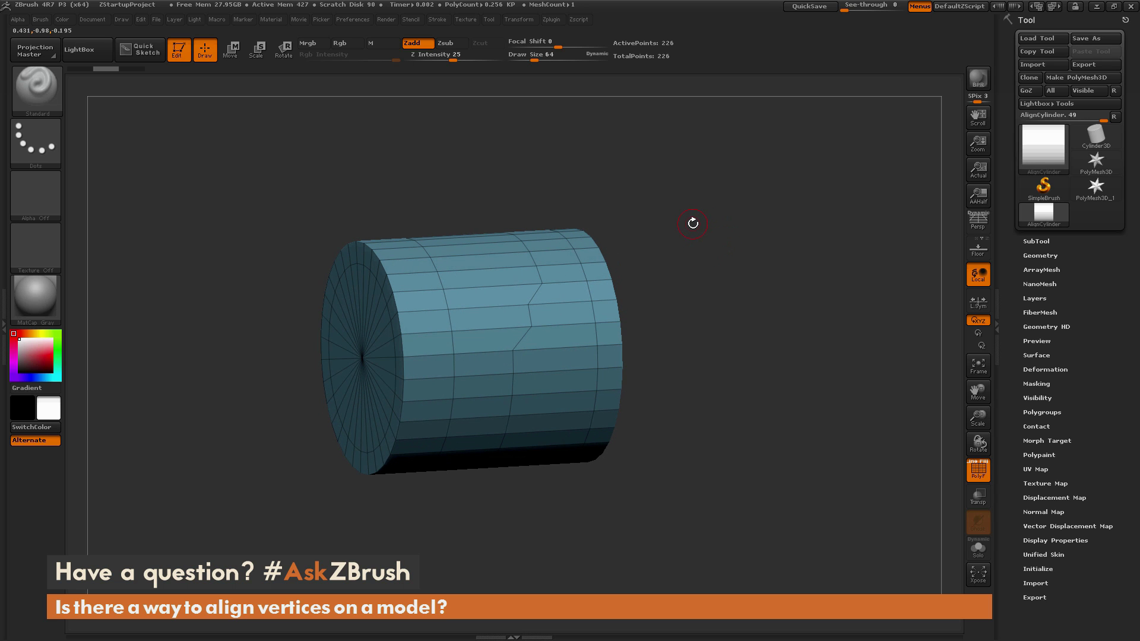
- Select the Move brush (B, M, V) and push a vertex on the stepped edge line
{"action": "key", "text": "b"}
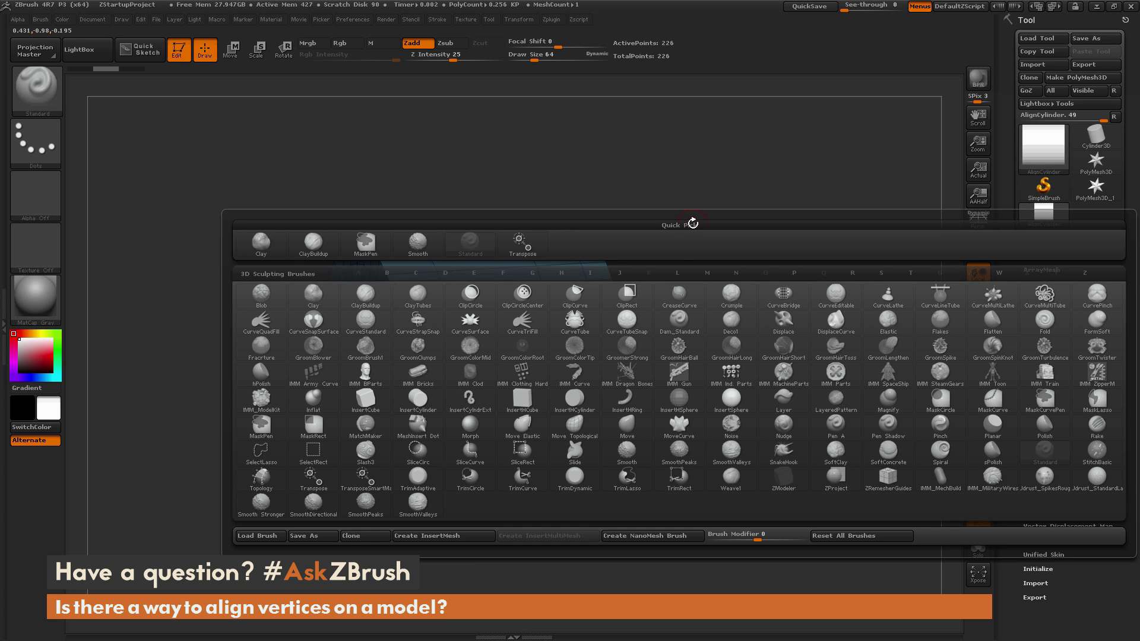
{"action": "key", "text": "m"}
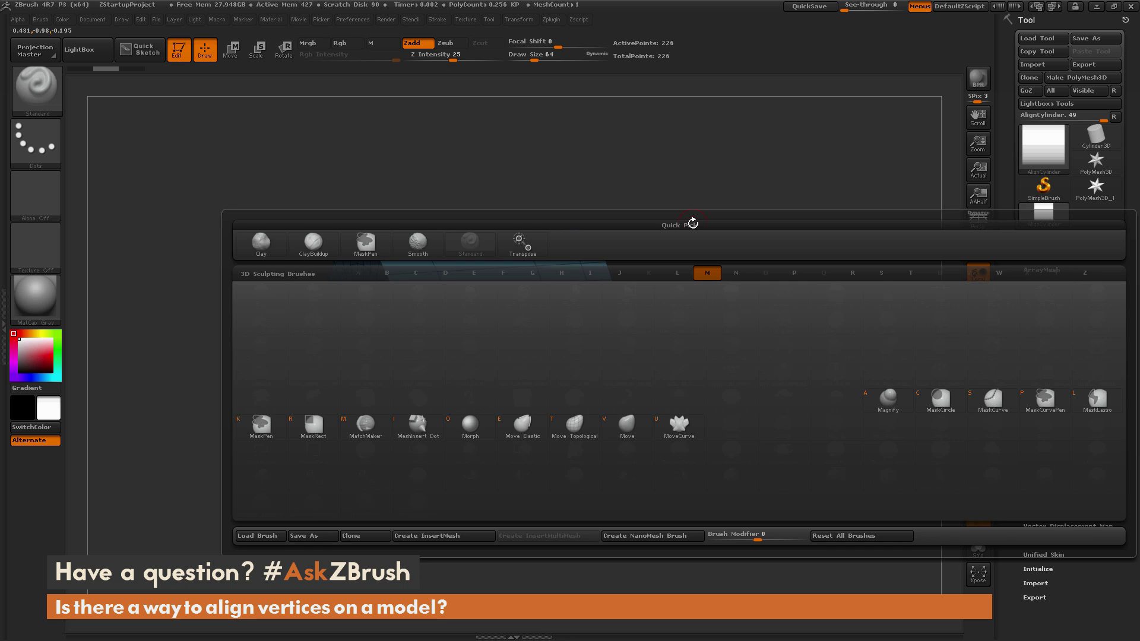
{"action": "key", "text": "v"}
{"action": "mouse_move", "coordinate": [687, 274]}
{"action": "left_mouse_down"}
{"action": "mouse_move", "coordinate": [460, 308]}
{"action": "mouse_move", "coordinate": [512, 306]}
{"action": "mouse_move", "coordinate": [476, 308]}
{"action": "left_mouse_up"}
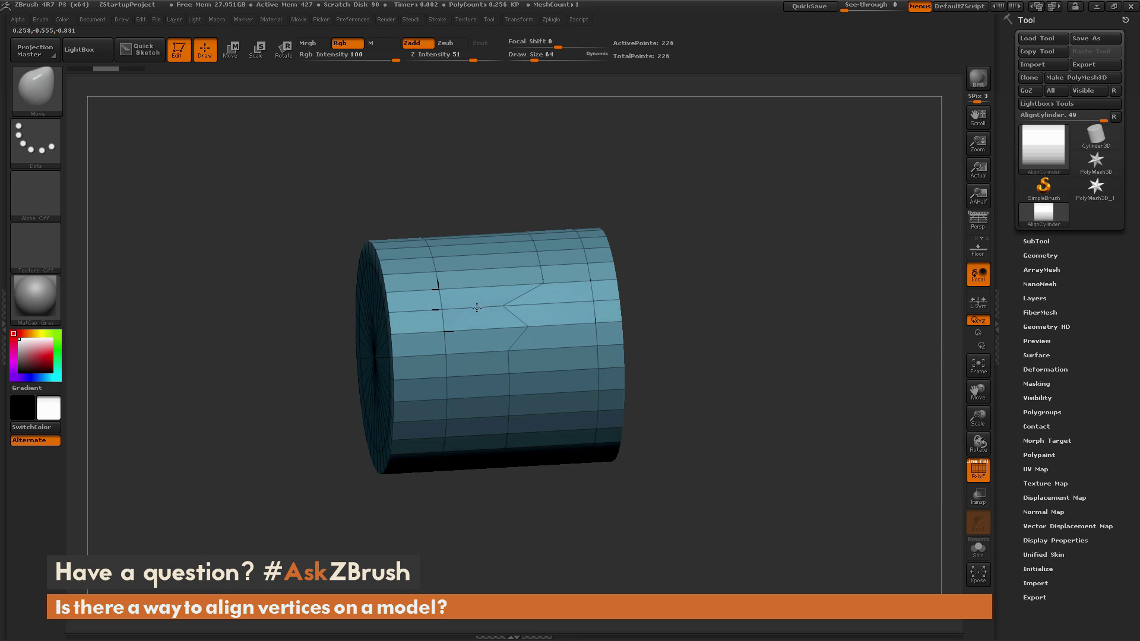
{"action": "mouse_move", "coordinate": [741, 311]}
{"action": "left_mouse_down"}
{"action": "mouse_move", "coordinate": [615, 310]}
{"action": "mouse_move", "coordinate": [796, 294]}
{"action": "mouse_move", "coordinate": [755, 304]}
{"action": "left_mouse_up"}
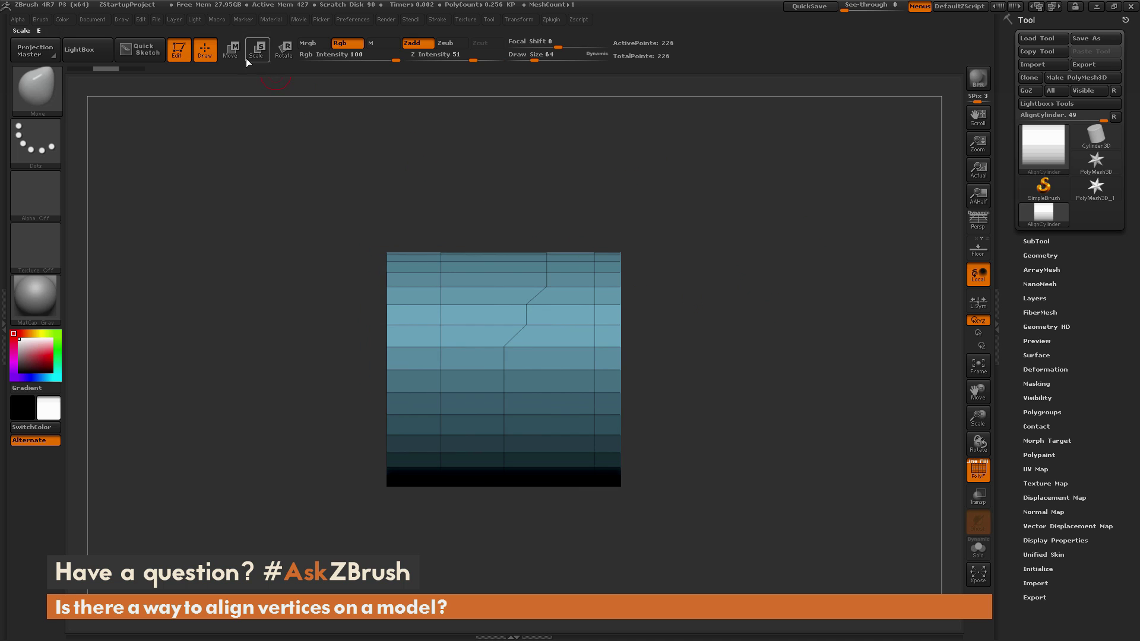
- Nudge the mesh with the Move transpose, then try Modify Topology's Mirror And Weld and undo it
{"action": "key", "text": "w"}
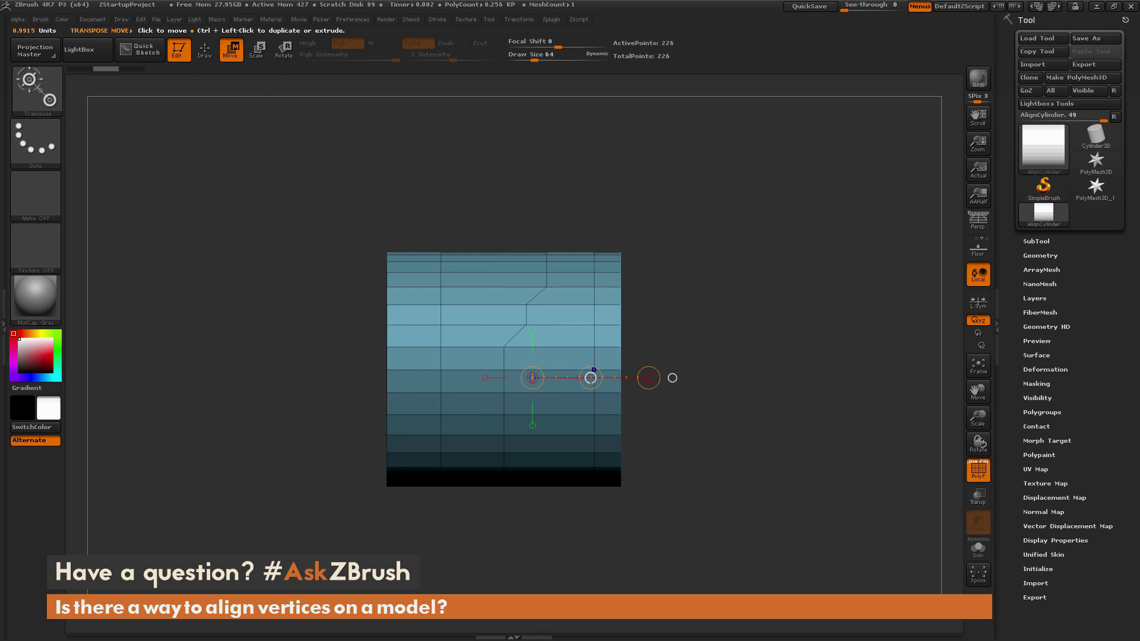
{"action": "left_click_drag", "start_coordinate": [590, 377], "coordinate": [594, 378]}
{"action": "left_click", "coordinate": [1033, 255]}
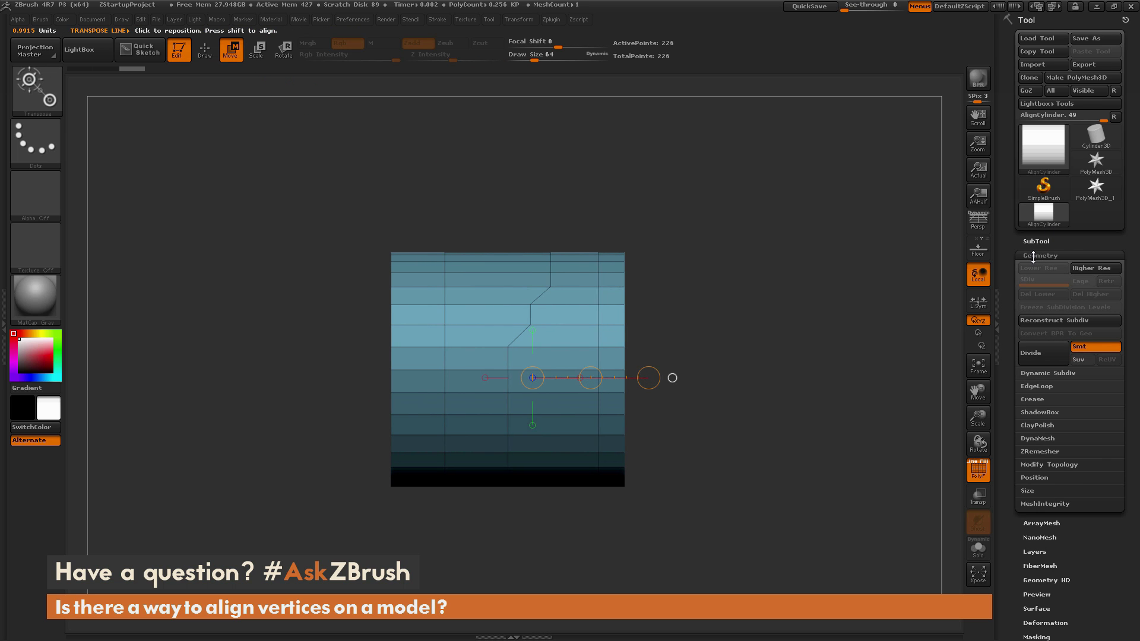
{"action": "left_click", "coordinate": [1035, 465]}
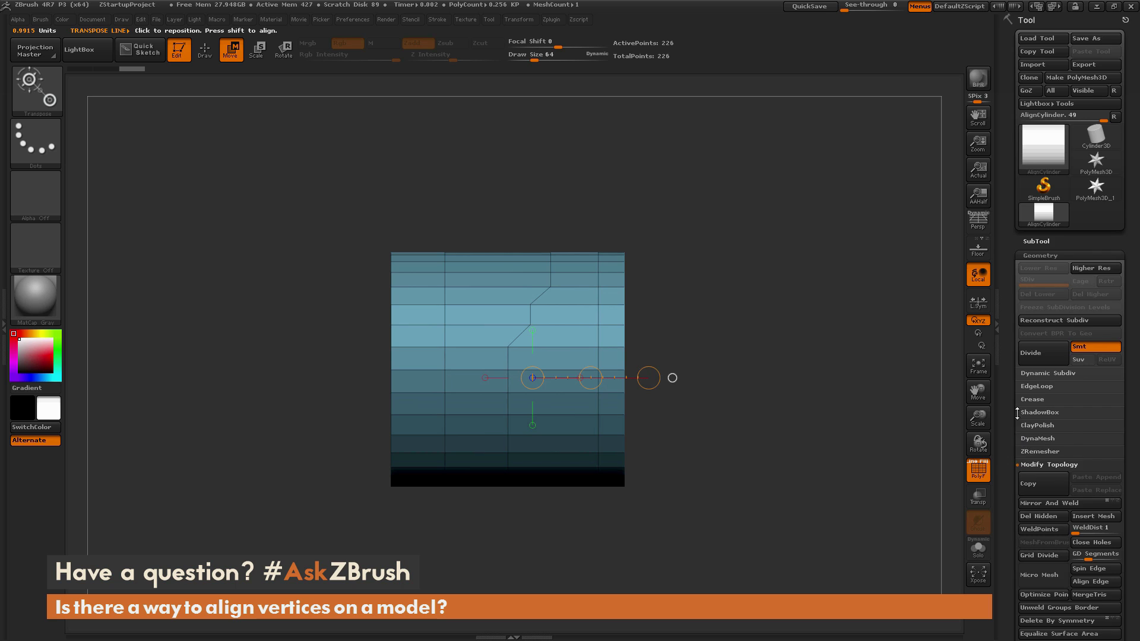
{"action": "left_click_drag", "start_coordinate": [1017, 412], "coordinate": [1017, 339]}
{"action": "left_click", "coordinate": [1045, 430]}
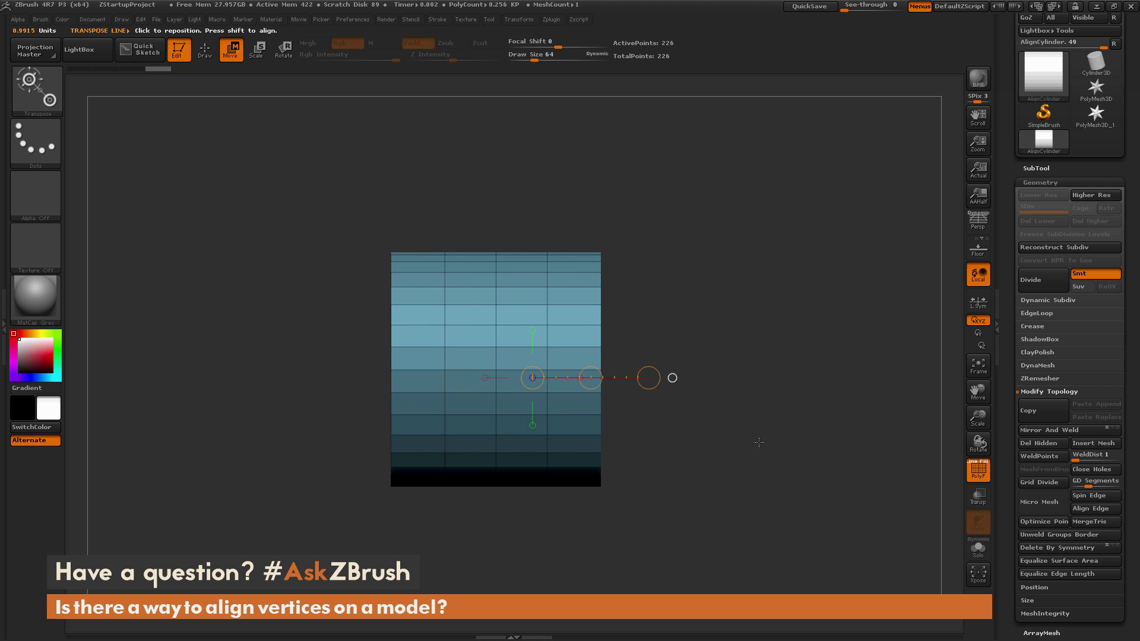
{"action": "key", "text": "ctrl+z"}
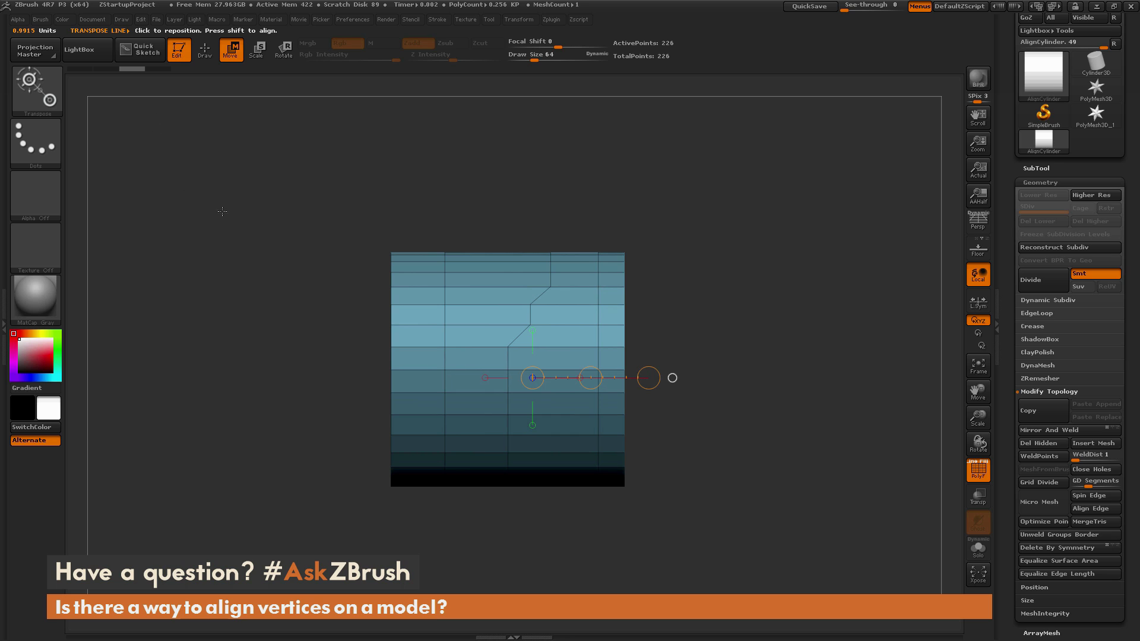
- Choose the ClipCurve brush from the brush picker
{"action": "key", "text": "ctrl+shift"}
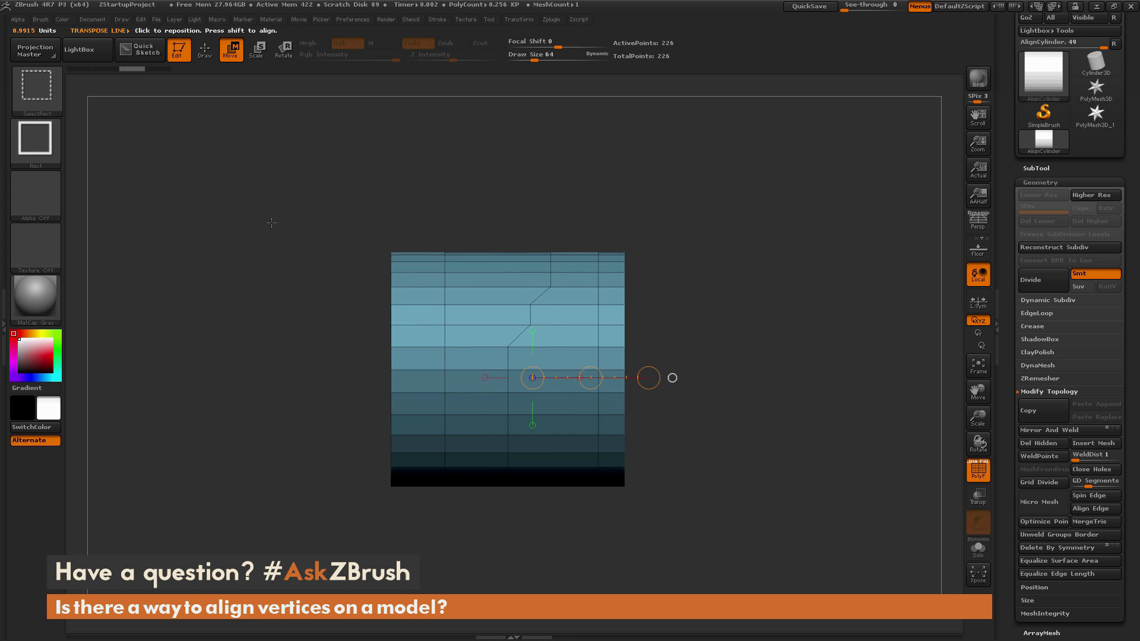
{"action": "left_click", "coordinate": [40, 98]}
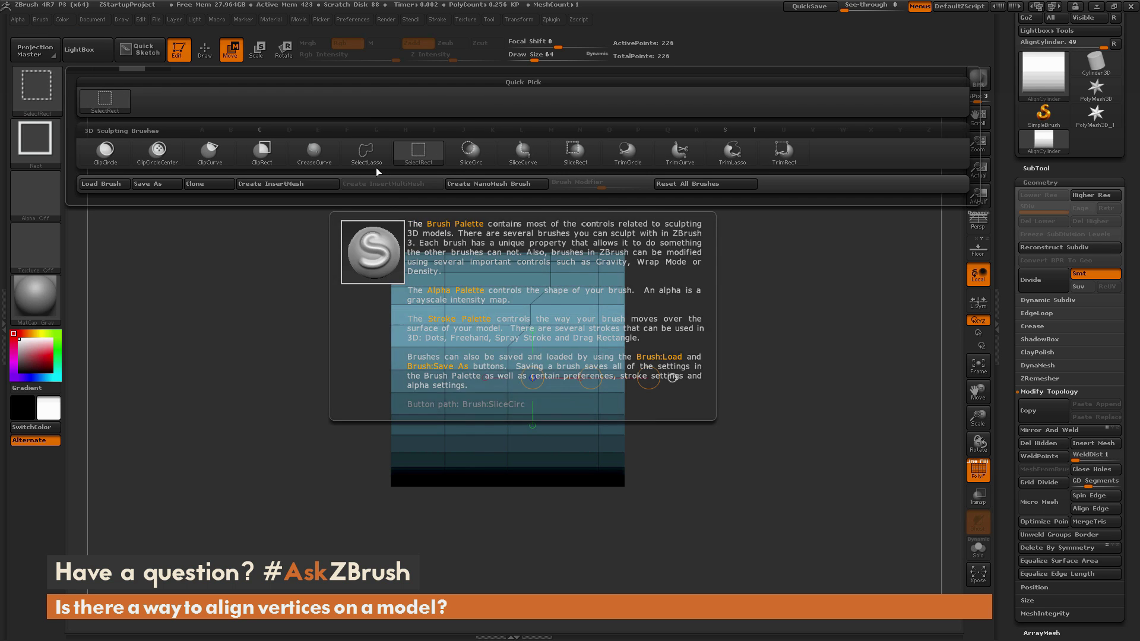
{"action": "left_click", "coordinate": [215, 156]}
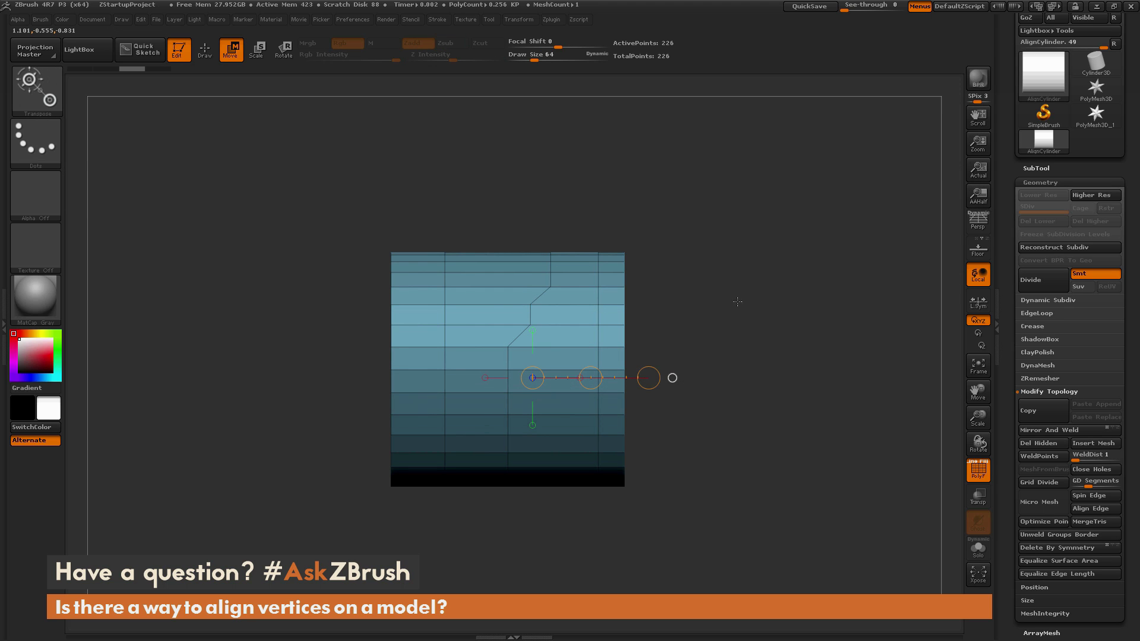
- Cut off the cylinder's right side with a vertical ClipCurve line, then orbit to inspect the cut
{"action": "key", "text": "q"}
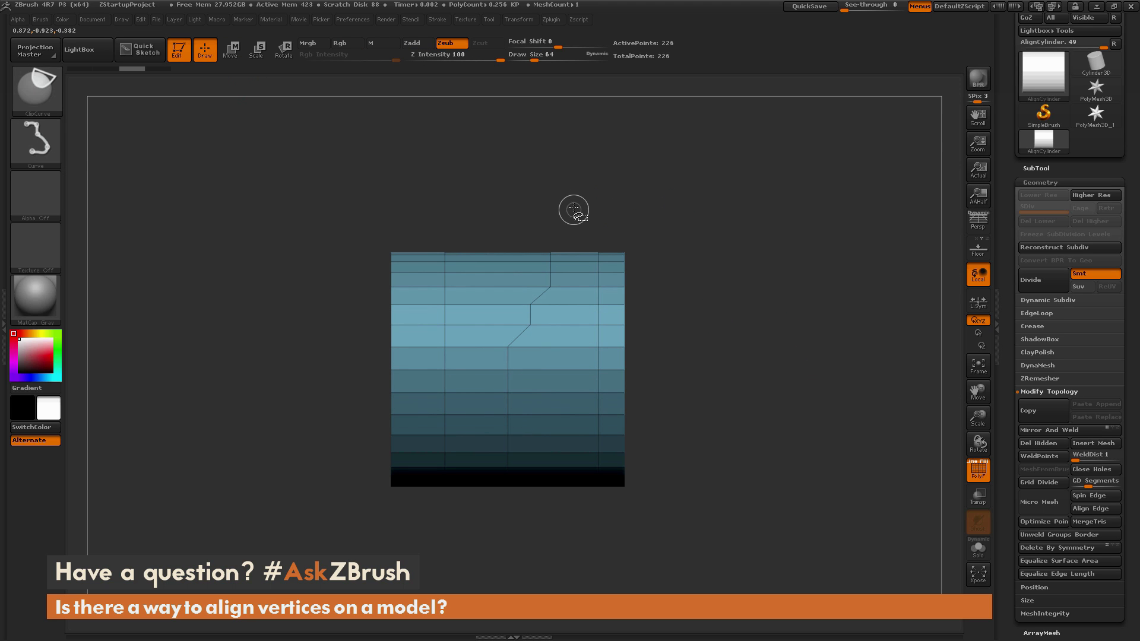
{"action": "mouse_move", "coordinate": [574, 205]}
{"action": "left_mouse_down", "text": "ctrl+shift"}
{"action": "mouse_move", "coordinate": [575, 599]}
{"action": "mouse_move", "coordinate": [475, 547]}
{"action": "mouse_move", "coordinate": [465, 555]}
{"action": "mouse_move", "coordinate": [582, 553]}
{"action": "mouse_move", "coordinate": [494, 538]}
{"action": "mouse_move", "coordinate": [593, 541]}
{"action": "mouse_move", "coordinate": [567, 552]}
{"action": "mouse_move", "coordinate": [595, 552]}
{"action": "left_mouse_up", "text": "ctrl+shift"}
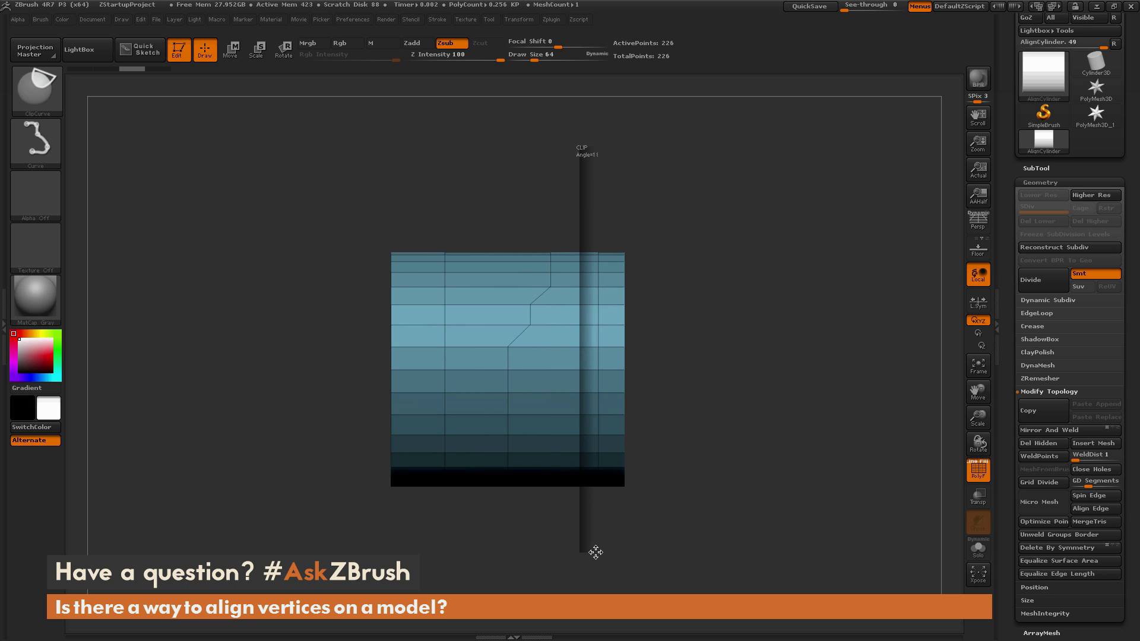
{"action": "mouse_move", "coordinate": [595, 552]}
{"action": "left_mouse_down", "text": "ctrl+shift"}
{"action": "mouse_move", "coordinate": [638, 554]}
{"action": "mouse_move", "coordinate": [587, 562]}
{"action": "left_mouse_up", "text": "ctrl+shift"}
{"action": "mouse_move", "coordinate": [661, 255]}
{"action": "left_mouse_down"}
{"action": "mouse_move", "coordinate": [692, 315]}
{"action": "mouse_move", "coordinate": [541, 267]}
{"action": "left_mouse_up"}
{"action": "left_click_drag", "start_coordinate": [696, 268], "coordinate": [727, 368]}
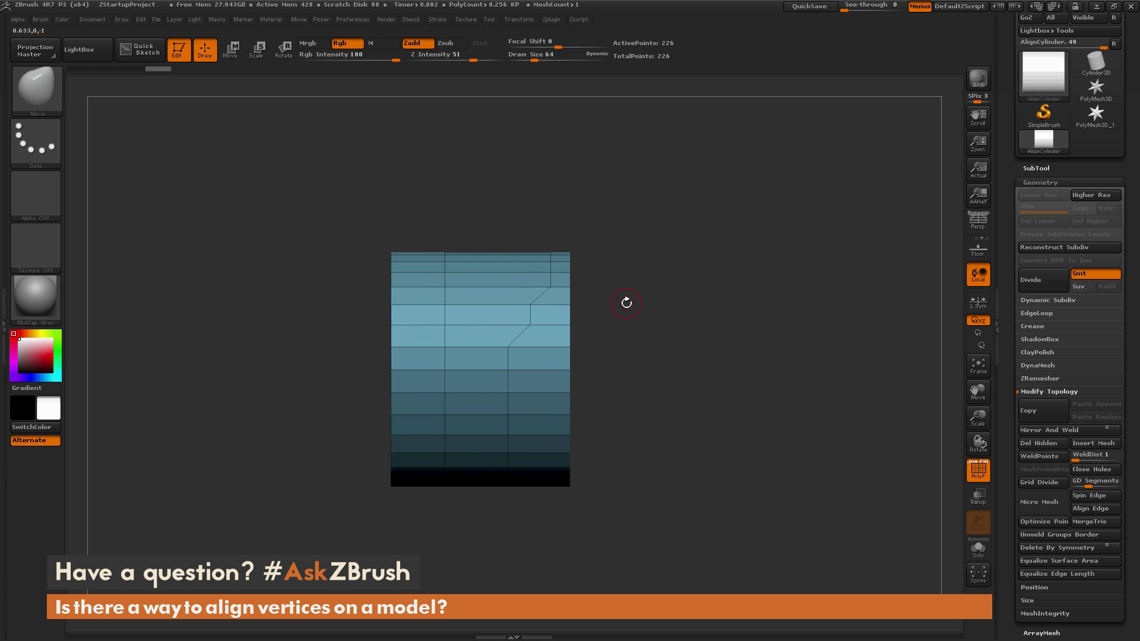
{"action": "mouse_move", "coordinate": [682, 322]}
{"action": "left_mouse_down"}
{"action": "mouse_move", "coordinate": [699, 308]}
{"action": "mouse_move", "coordinate": [749, 397]}
{"action": "mouse_move", "coordinate": [746, 379]}
{"action": "mouse_move", "coordinate": [735, 378]}
{"action": "mouse_move", "coordinate": [739, 393]}
{"action": "left_mouse_up"}
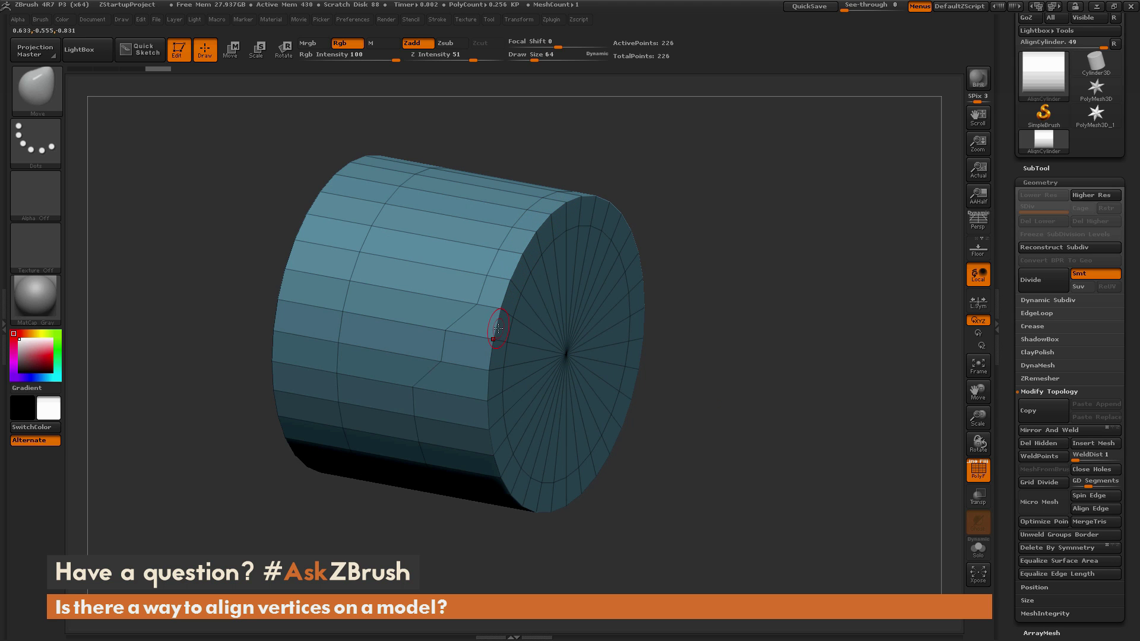
- Smooth along the clipped edge and return to a flat side view
{"action": "mouse_move", "coordinate": [493, 343]}
{"action": "left_mouse_down", "text": "shift"}
{"action": "mouse_move", "coordinate": [523, 246]}
{"action": "mouse_move", "coordinate": [577, 198]}
{"action": "left_mouse_up", "text": "shift"}
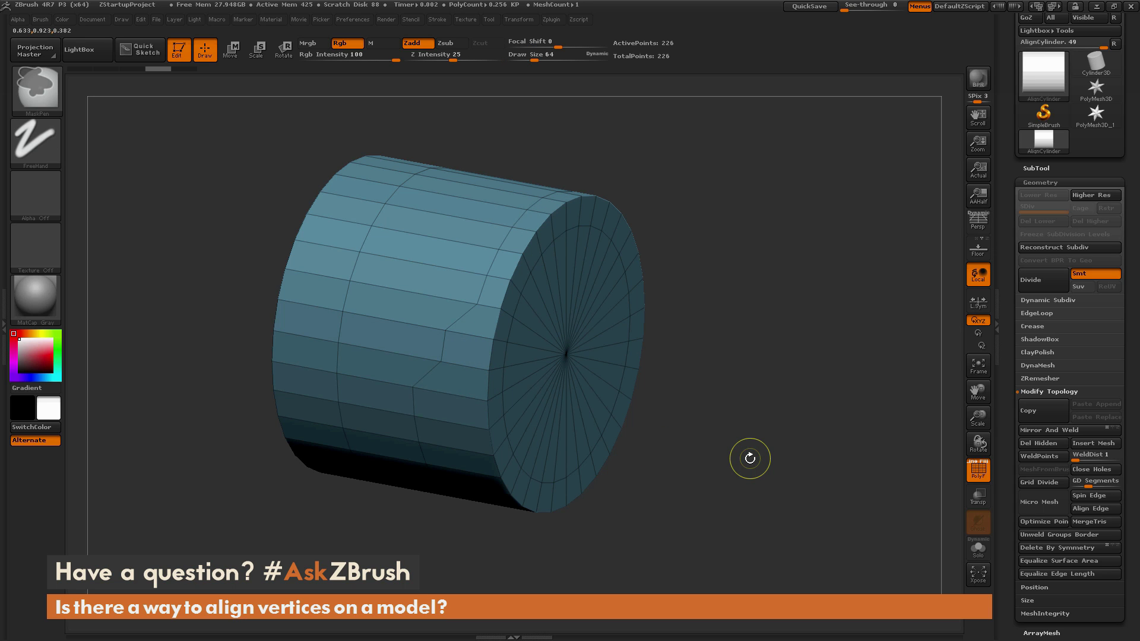
{"action": "mouse_move", "coordinate": [750, 458]}
{"action": "left_mouse_down", "text": "shift"}
{"action": "mouse_move", "coordinate": [789, 496]}
{"action": "mouse_move", "coordinate": [814, 490]}
{"action": "mouse_move", "coordinate": [791, 408]}
{"action": "left_mouse_up", "text": "shift"}
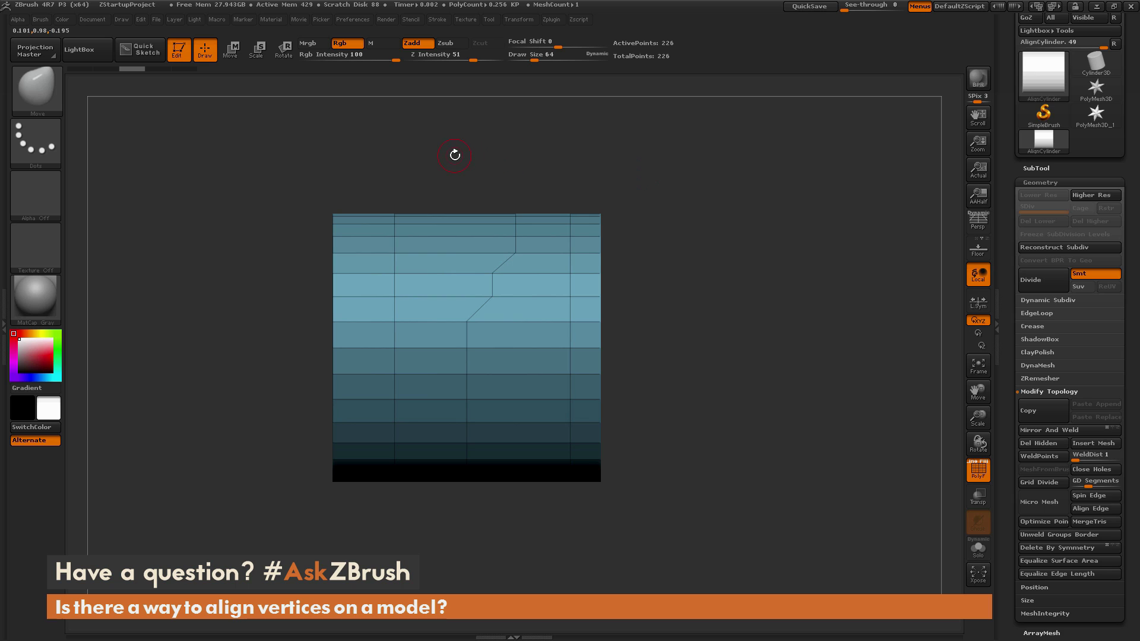
- Mask across the mesh, invert it, and clip a vertical line along the crooked edge to straighten it
{"action": "mouse_move", "coordinate": [426, 143]}
{"action": "left_mouse_down", "text": "ctrl"}
{"action": "mouse_move", "coordinate": [488, 543]}
{"action": "mouse_move", "coordinate": [539, 575]}
{"action": "left_mouse_up", "text": "ctrl"}
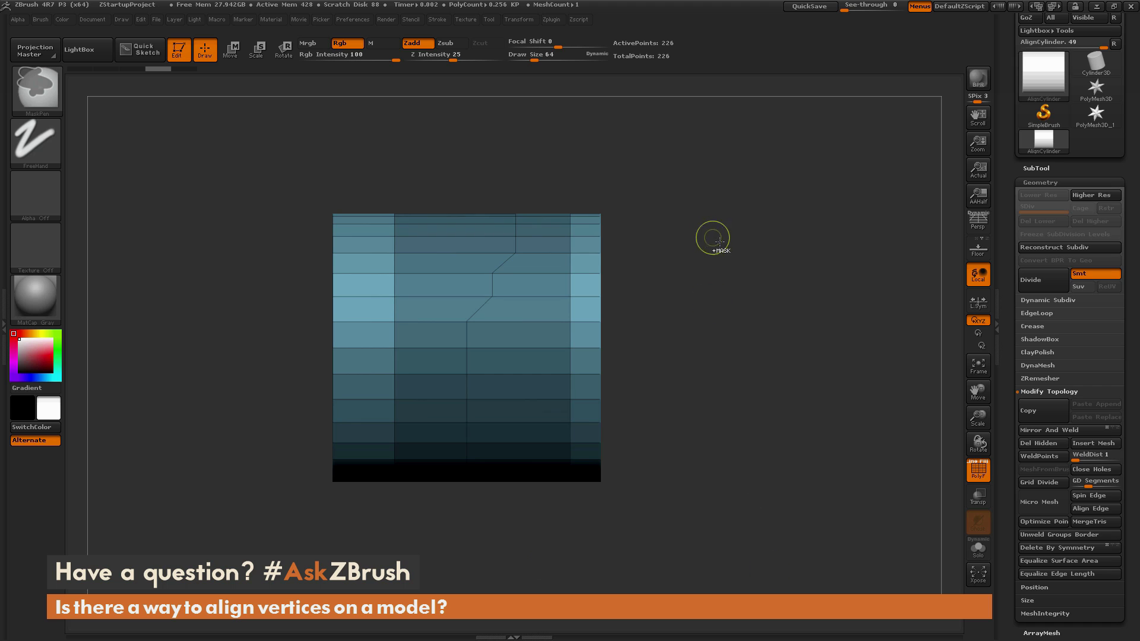
{"action": "left_click", "coordinate": [752, 217], "text": "ctrl"}
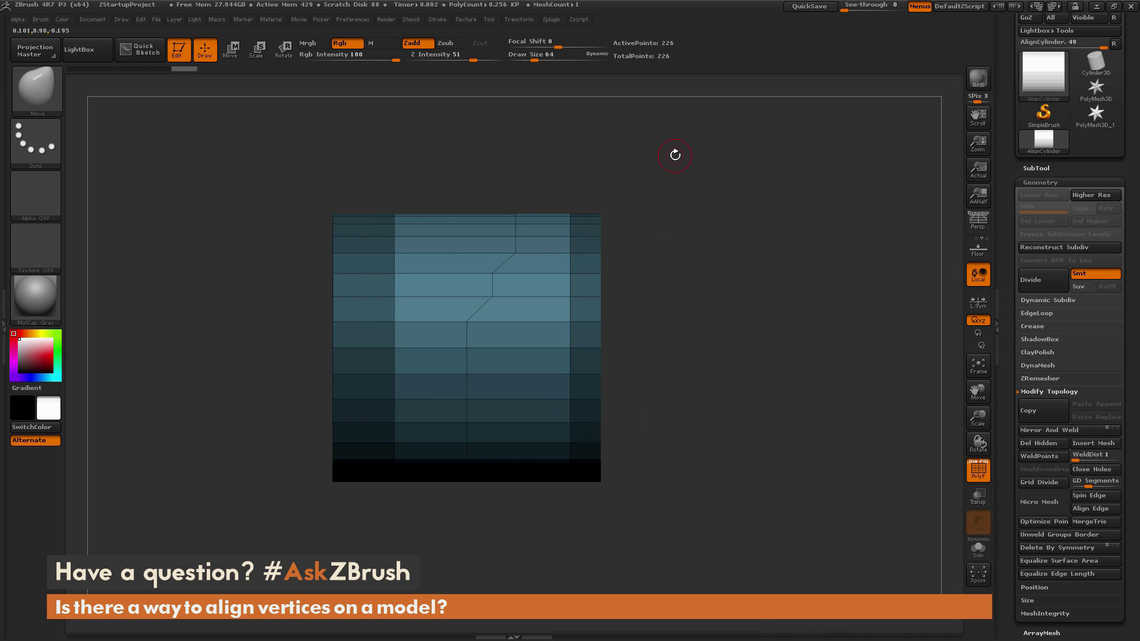
{"action": "left_click_drag", "start_coordinate": [463, 150], "coordinate": [479, 621], "text": "ctrl+shift"}
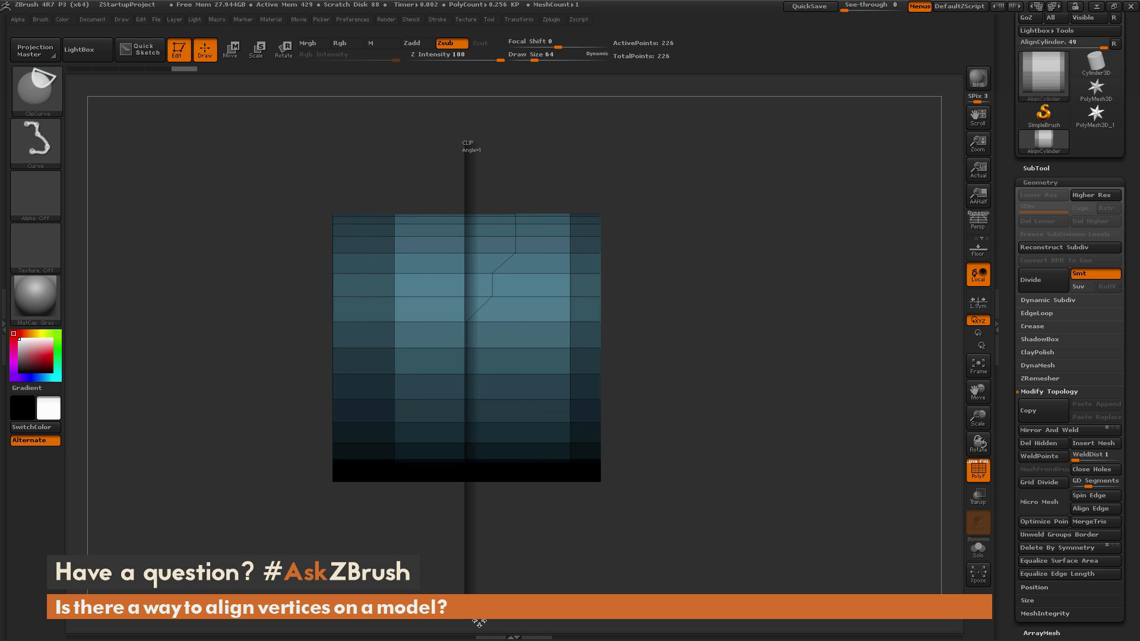
{"action": "left_click_drag", "start_coordinate": [479, 621], "coordinate": [477, 605]}
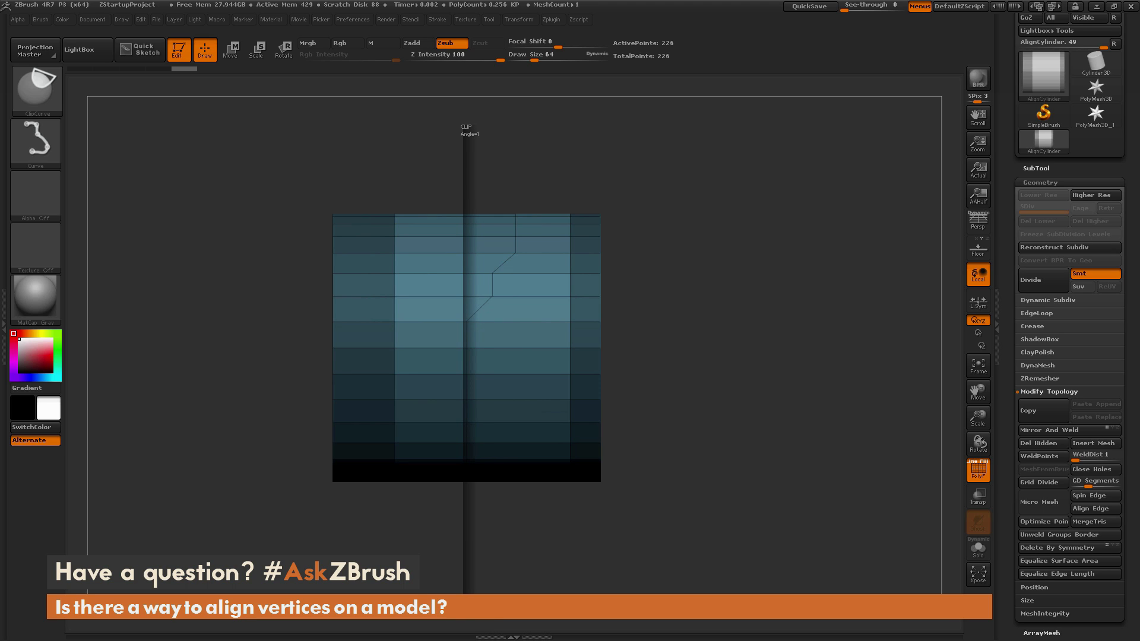
{"action": "left_click_drag", "start_coordinate": [477, 605], "coordinate": [478, 604]}
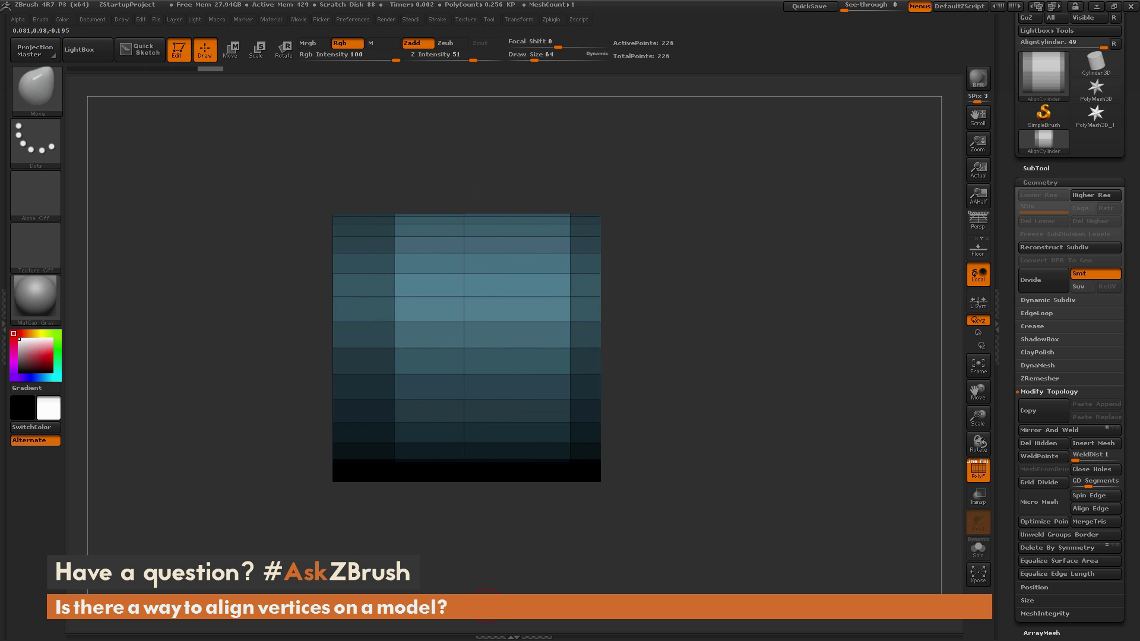
{"action": "left_click_drag", "start_coordinate": [629, 333], "coordinate": [721, 238]}
- Undo the clip, clear the mask, then mask the middle columns around the crooked line and invert it
{"action": "key", "text": "ctrl"}
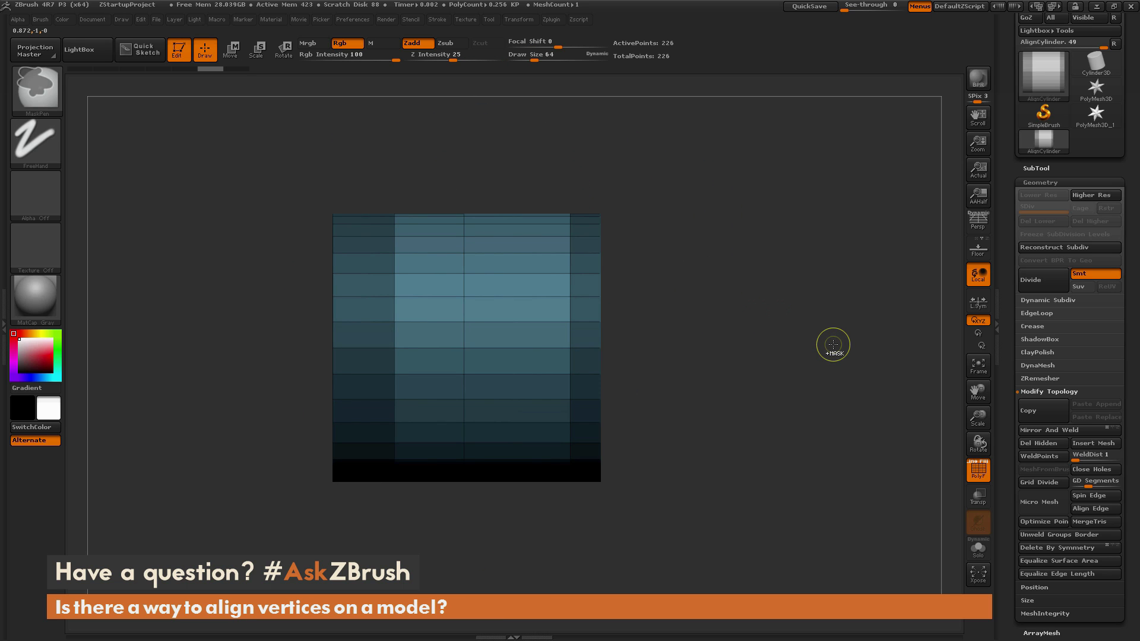
{"action": "left_click_drag", "start_coordinate": [828, 289], "coordinate": [814, 529], "text": "ctrl"}
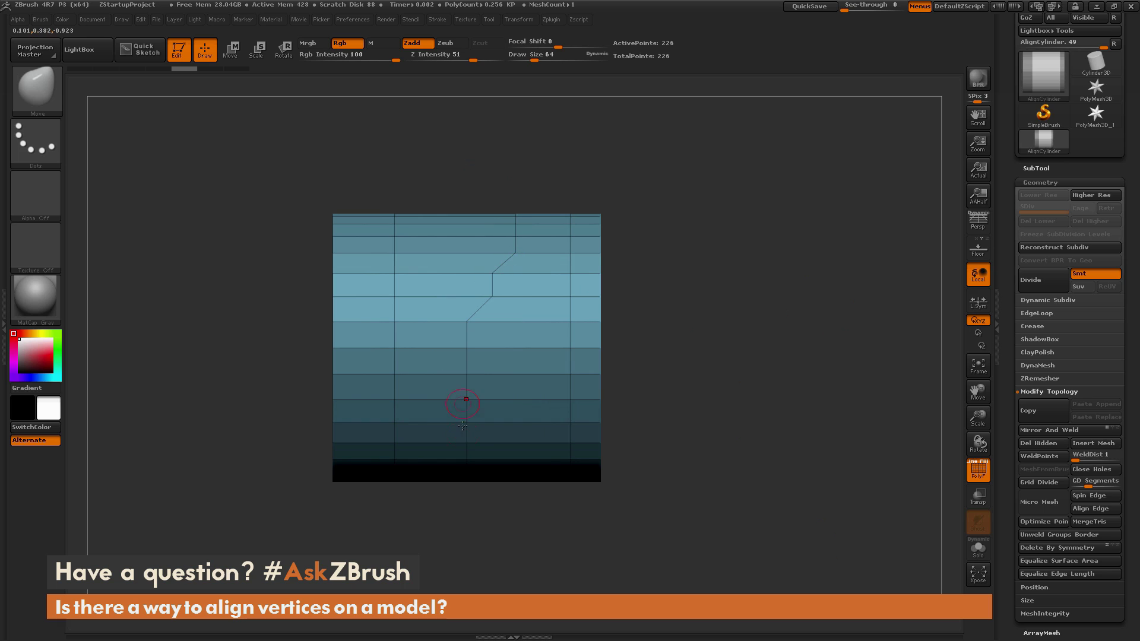
{"action": "key", "text": "ctrl"}
{"action": "left_click_drag", "start_coordinate": [394, 146], "coordinate": [570, 492], "text": "ctrl"}
{"action": "left_click", "coordinate": [756, 377], "text": "ctrl"}
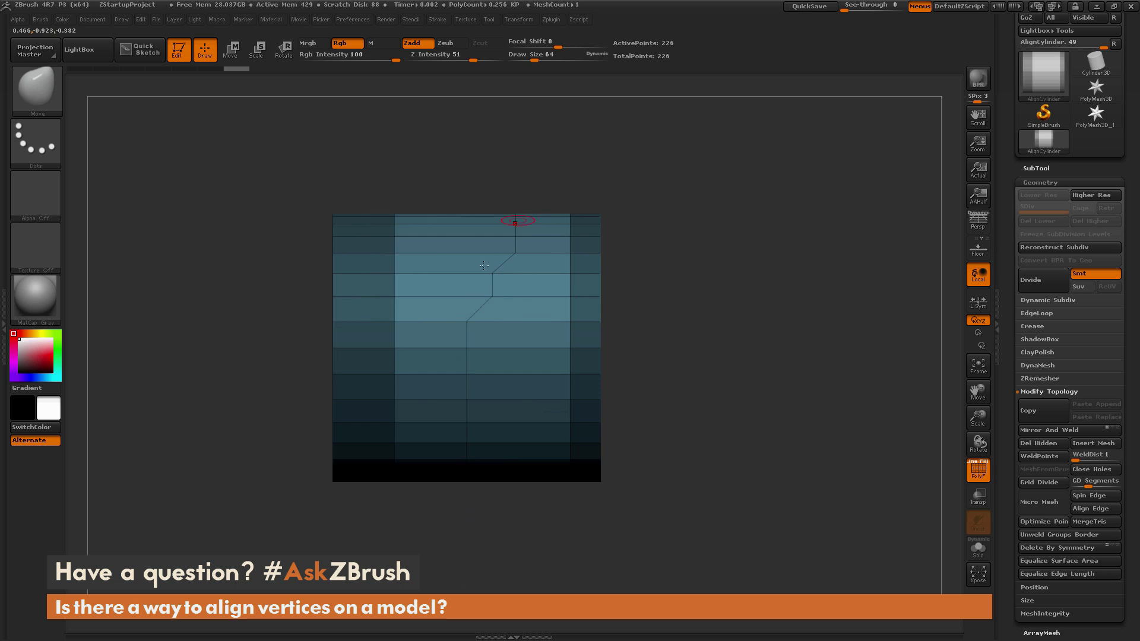
- Clip a vertical curve down the crooked edge and clear the mask from the mesh
{"action": "key", "text": "ctrl+shift"}
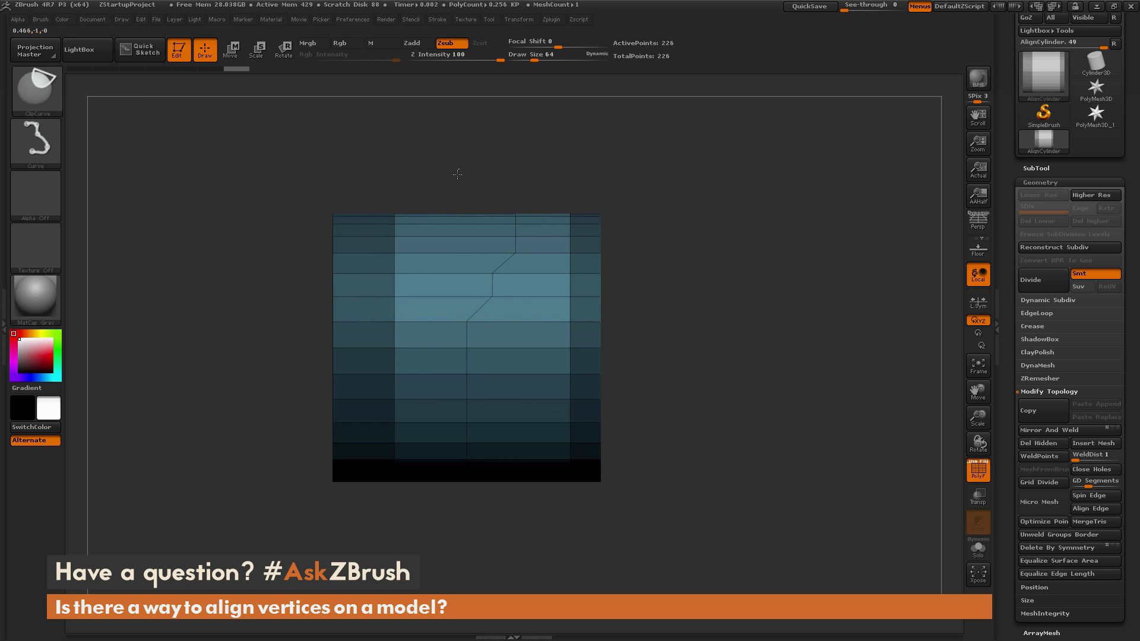
{"action": "mouse_move", "coordinate": [463, 177]}
{"action": "left_mouse_down", "text": "ctrl+shift"}
{"action": "mouse_move", "coordinate": [465, 563]}
{"action": "mouse_move", "coordinate": [475, 574]}
{"action": "left_mouse_up", "text": "ctrl+shift"}
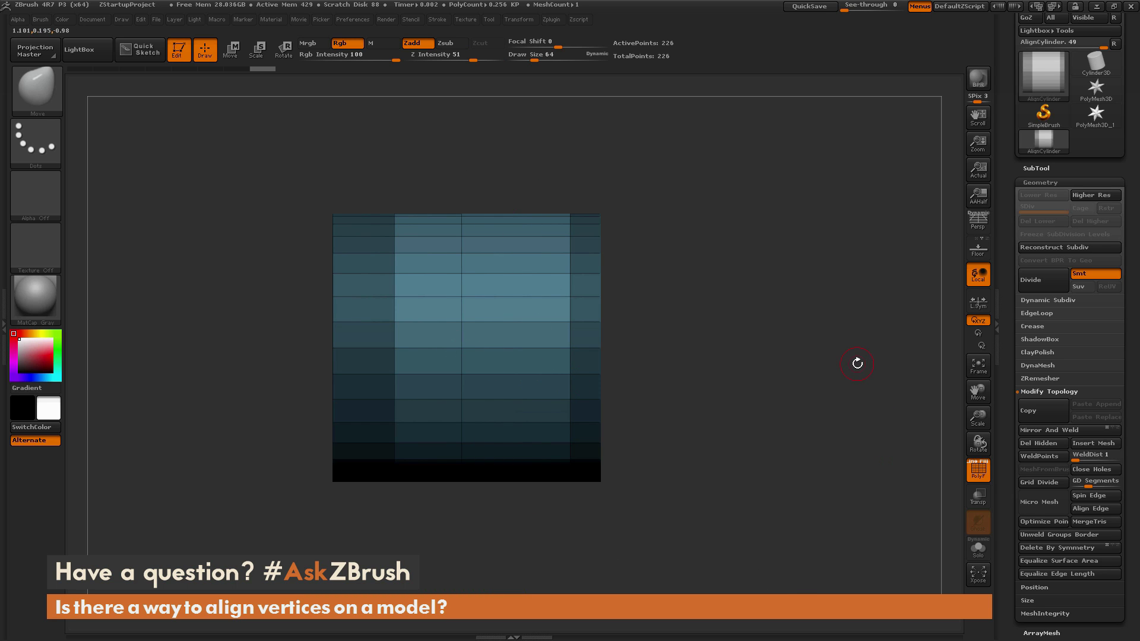
{"action": "left_click", "coordinate": [809, 270], "text": "ctrl+shift"}
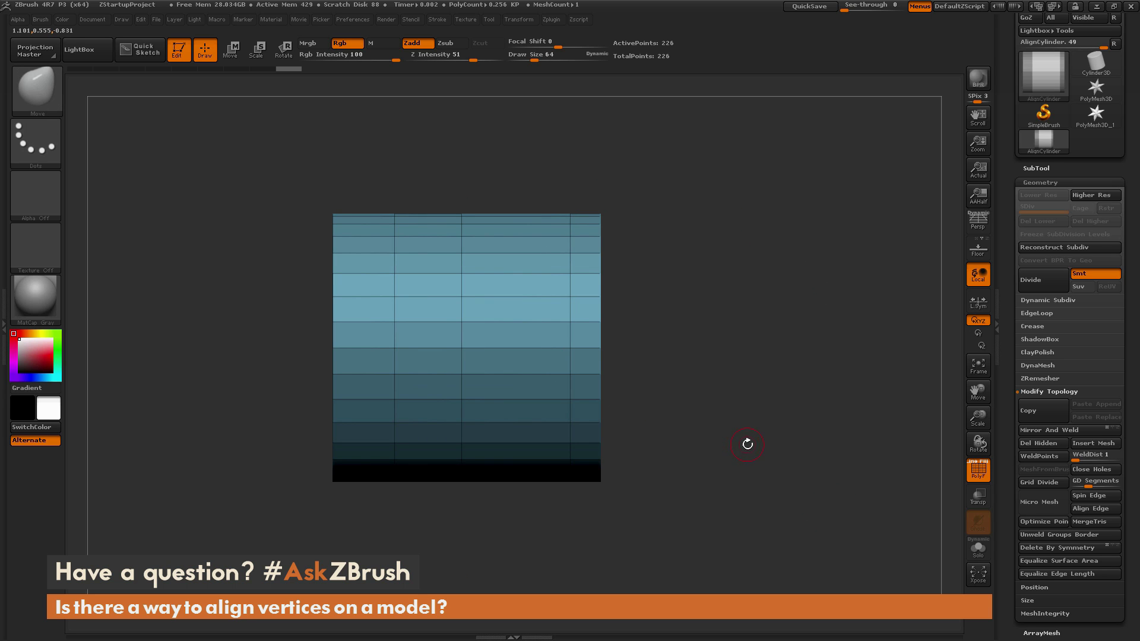
- Orbit to a straight-on cap view and clip a flat vertical face off the cap's right side
{"action": "left_click_drag", "start_coordinate": [813, 351], "coordinate": [712, 303], "text": "shift"}
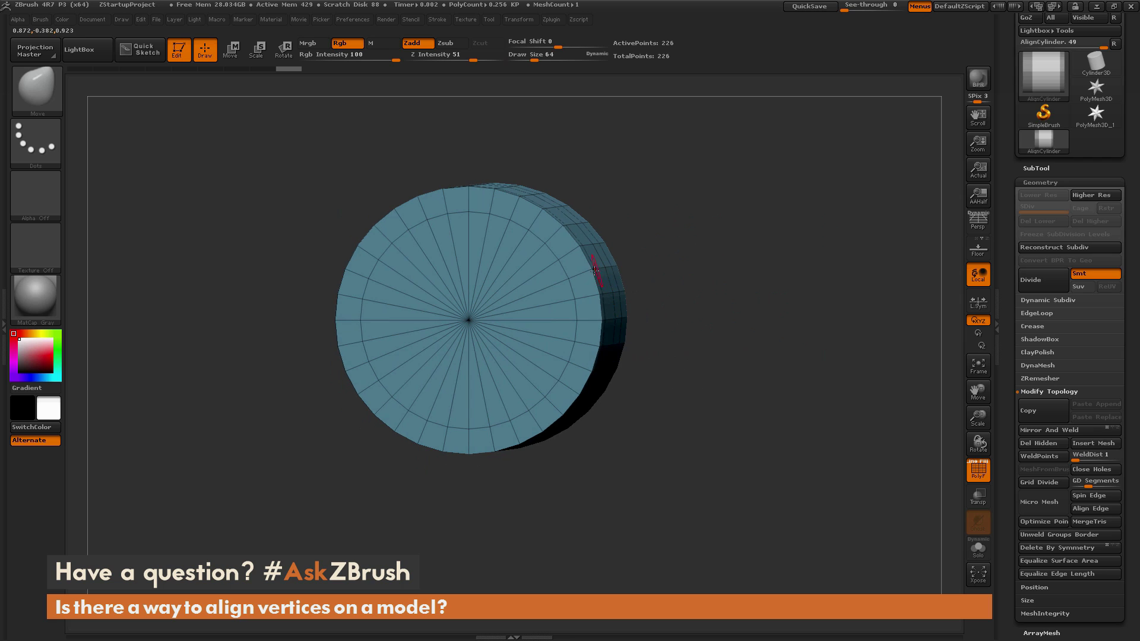
{"action": "left_click_drag", "start_coordinate": [623, 299], "coordinate": [590, 231]}
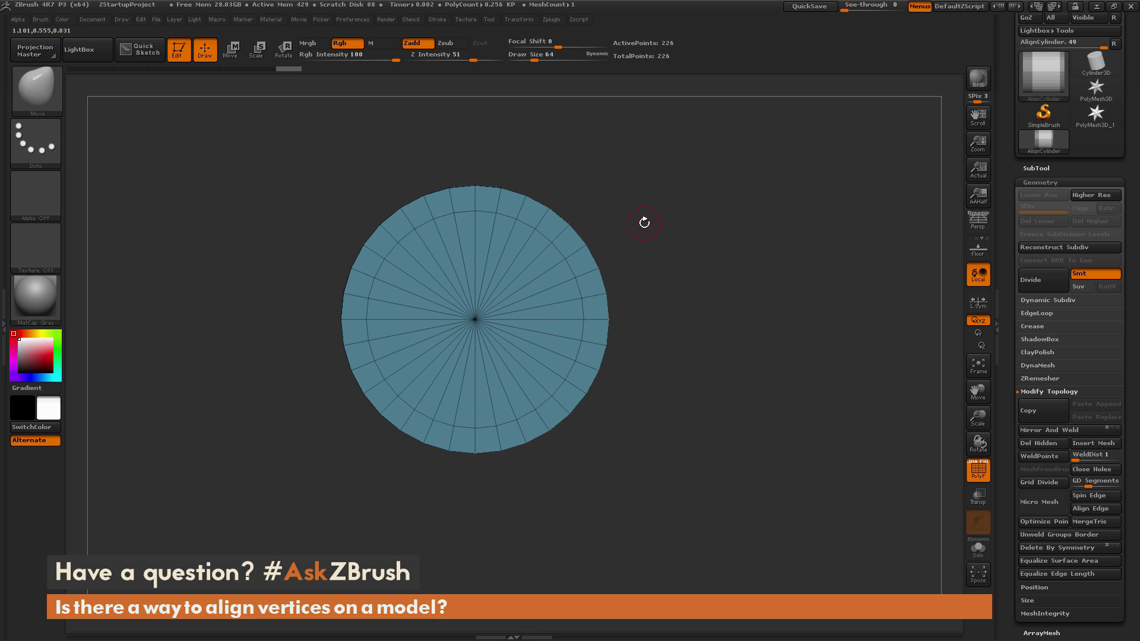
{"action": "key", "text": "ctrl+shift"}
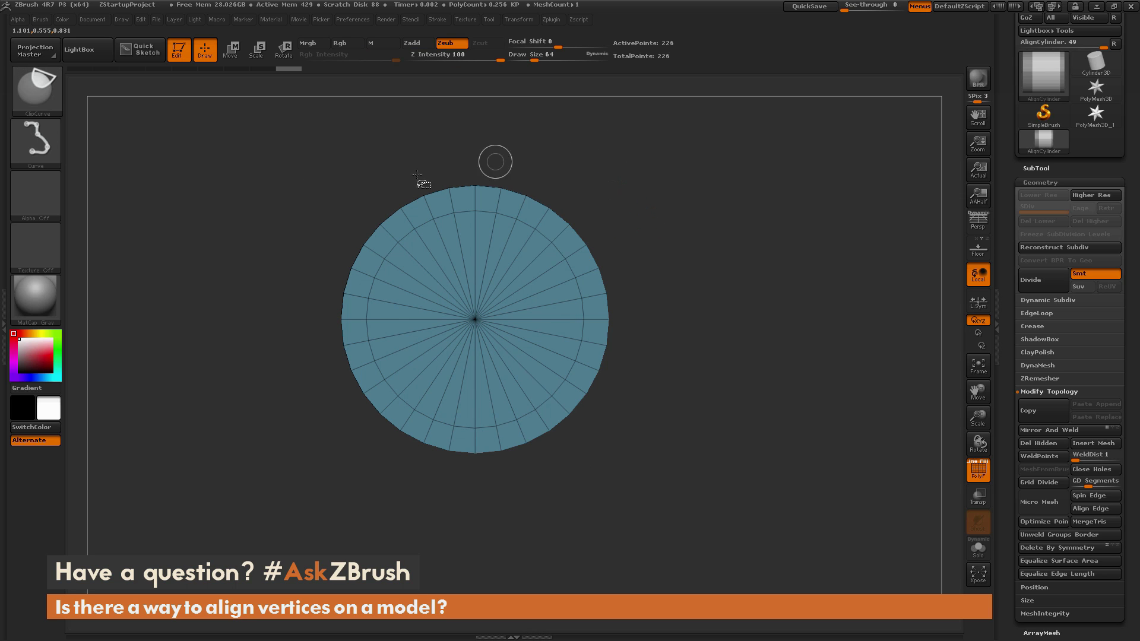
{"action": "mouse_move", "coordinate": [618, 145]}
{"action": "left_mouse_down", "text": "ctrl+shift"}
{"action": "mouse_move", "coordinate": [647, 572]}
{"action": "mouse_move", "coordinate": [634, 590]}
{"action": "mouse_move", "coordinate": [606, 582]}
{"action": "left_mouse_up", "text": "ctrl+shift"}
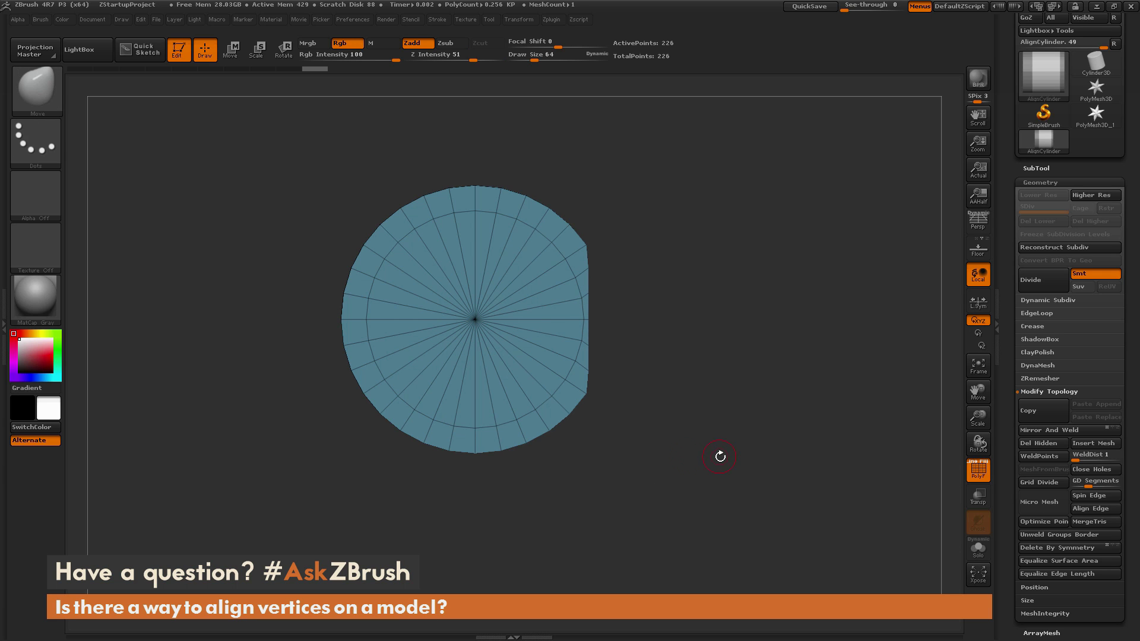
{"action": "left_click_drag", "start_coordinate": [720, 458], "coordinate": [680, 417]}
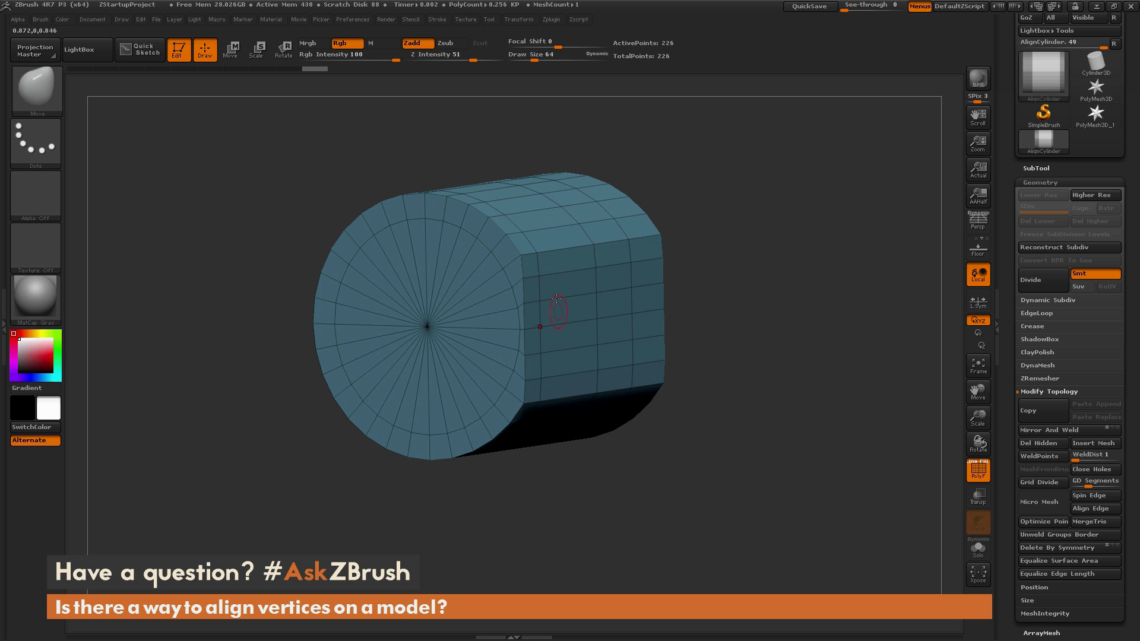
{"action": "left_click_drag", "start_coordinate": [831, 343], "coordinate": [672, 374], "text": "shift"}
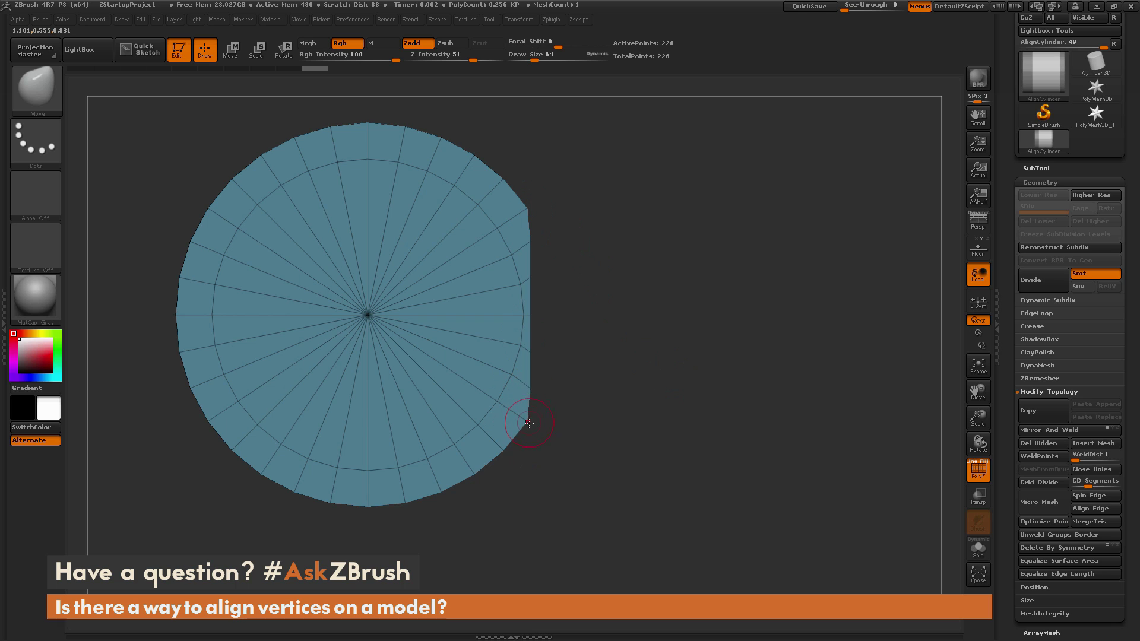
- Mask the cap's right edge, invert it, and clip along that edge to trim the leftover curved sliver
{"action": "left_click_drag", "start_coordinate": [649, 510], "coordinate": [522, 172], "text": "ctrl"}
{"action": "left_click", "coordinate": [756, 397], "text": "ctrl"}
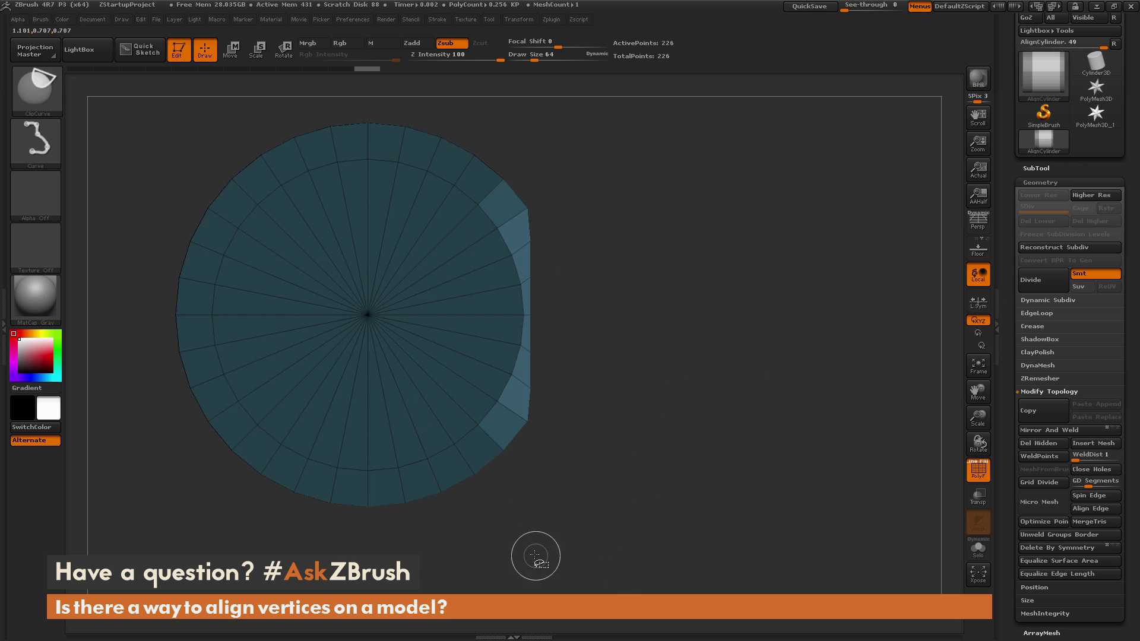
{"action": "mouse_move", "coordinate": [557, 556]}
{"action": "left_mouse_down", "text": "ctrl+shift"}
{"action": "mouse_move", "coordinate": [552, 152]}
{"action": "mouse_move", "coordinate": [539, 117]}
{"action": "mouse_move", "coordinate": [518, 120]}
{"action": "mouse_move", "coordinate": [544, 117]}
{"action": "mouse_move", "coordinate": [520, 119]}
{"action": "left_mouse_up", "text": "ctrl+shift"}
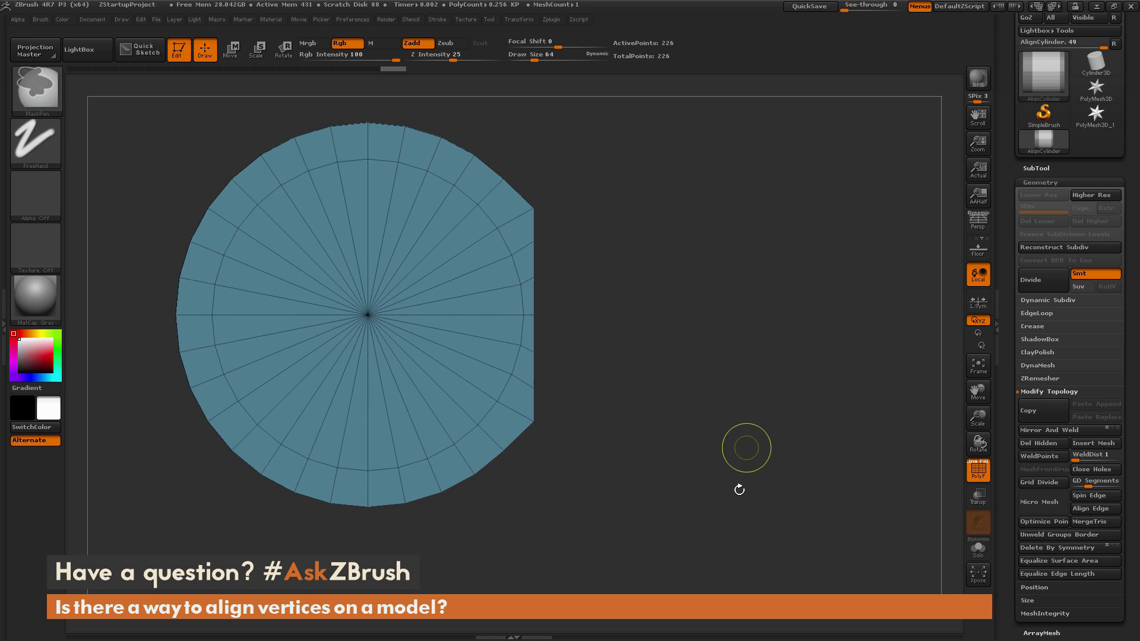
{"action": "left_click_drag", "start_coordinate": [738, 489], "coordinate": [701, 461]}
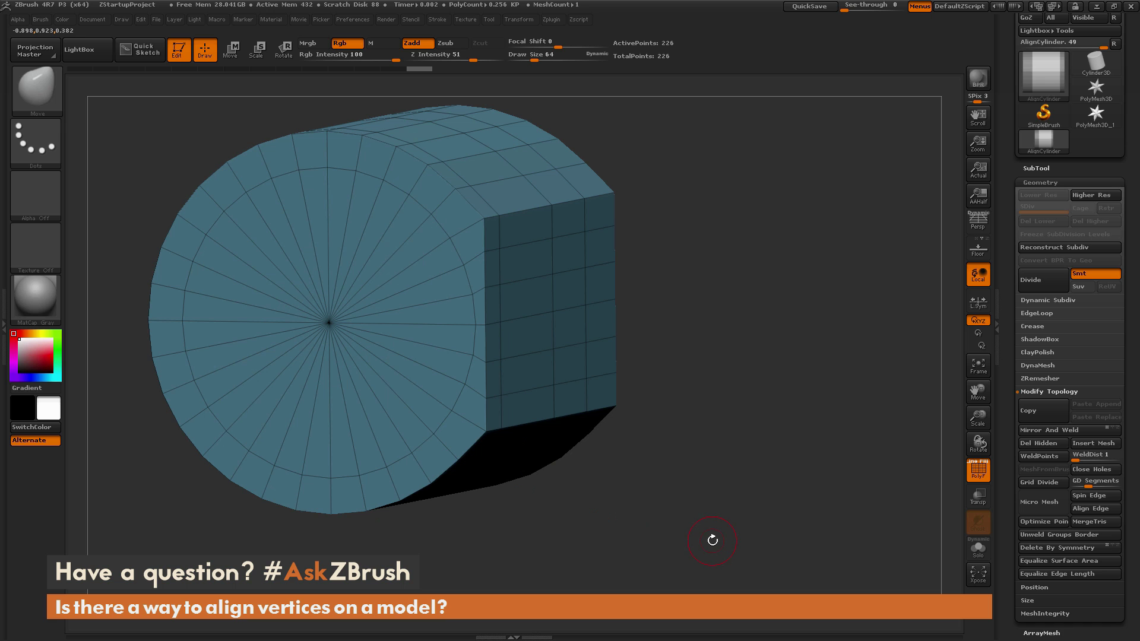
{"action": "left_click_drag", "start_coordinate": [710, 535], "coordinate": [775, 414]}
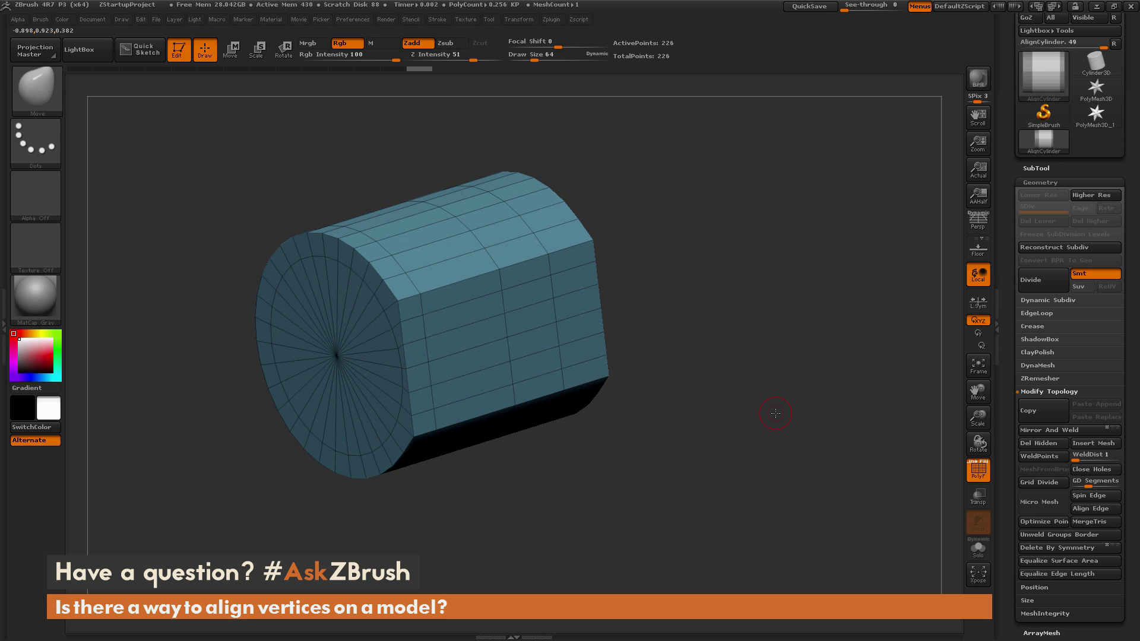